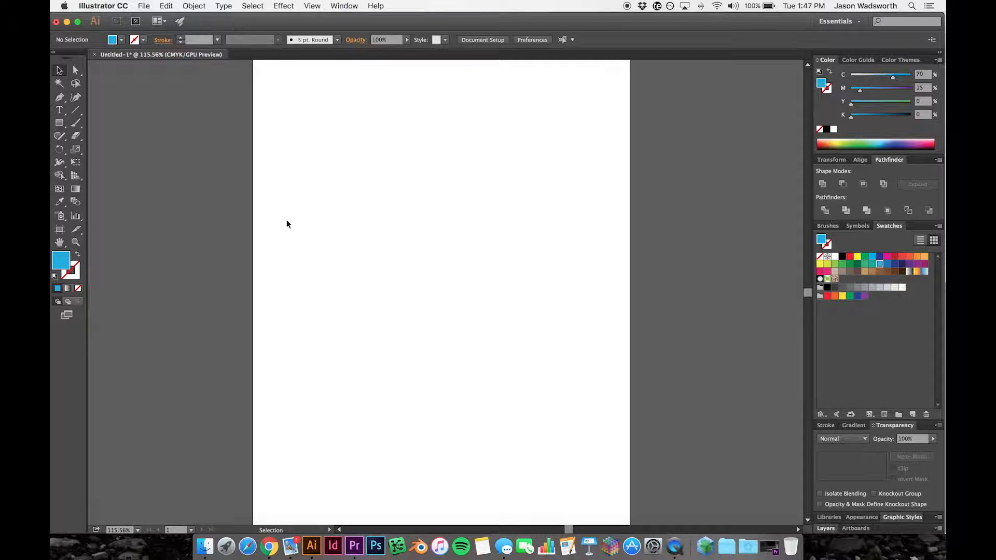
# - Draw a large blue rectangle about 458 × 461 pt on the artboard as the building body and isolate it
pyautogui.click(58, 125)
pyautogui.moveTo(298, 133); pyautogui.dragTo(580, 417)
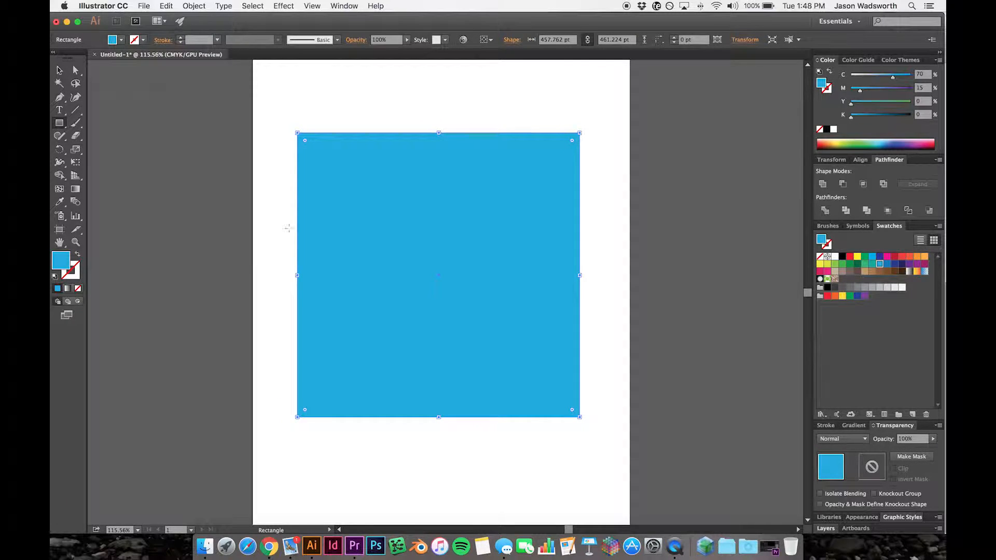
pyautogui.click(59, 70)
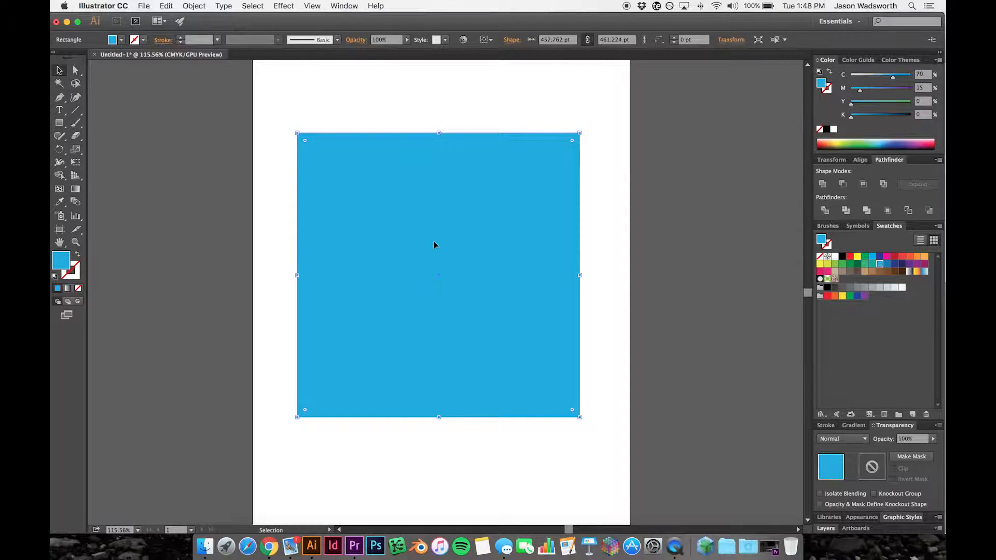
pyautogui.doubleClick(370, 160)
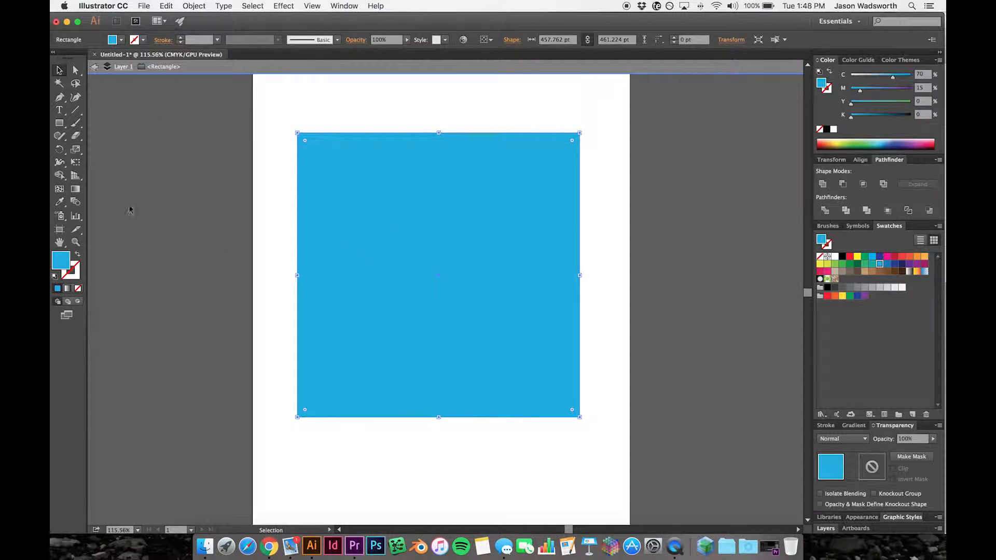
# - Draw a small rectangle about 138 × 114 pt overlapping the building's upper-left edge and shift it slightly inward
pyautogui.click(59, 123)
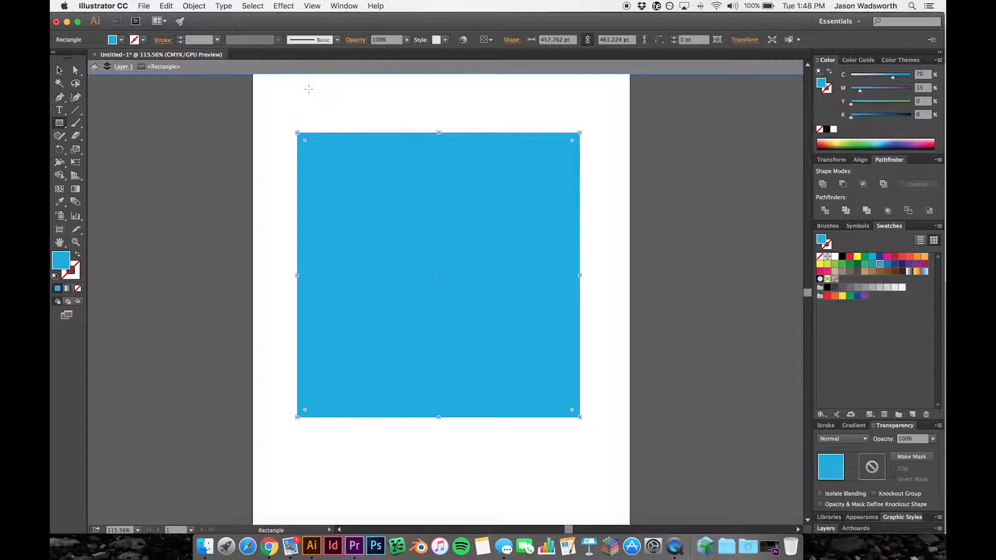
pyautogui.moveTo(308, 90); pyautogui.dragTo(395, 160)
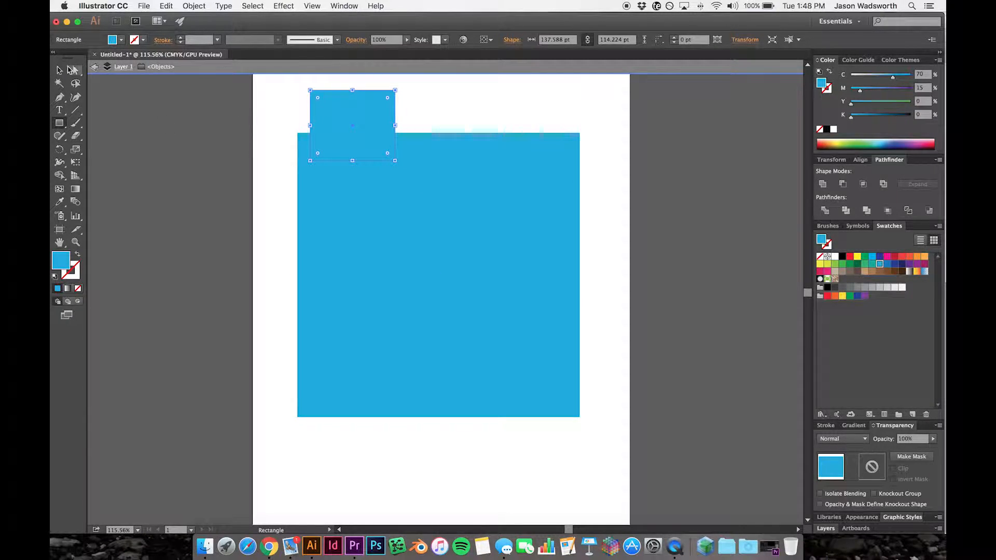
pyautogui.click(59, 70)
pyautogui.click(425, 102)
pyautogui.moveTo(382, 106); pyautogui.dragTo(395, 111)
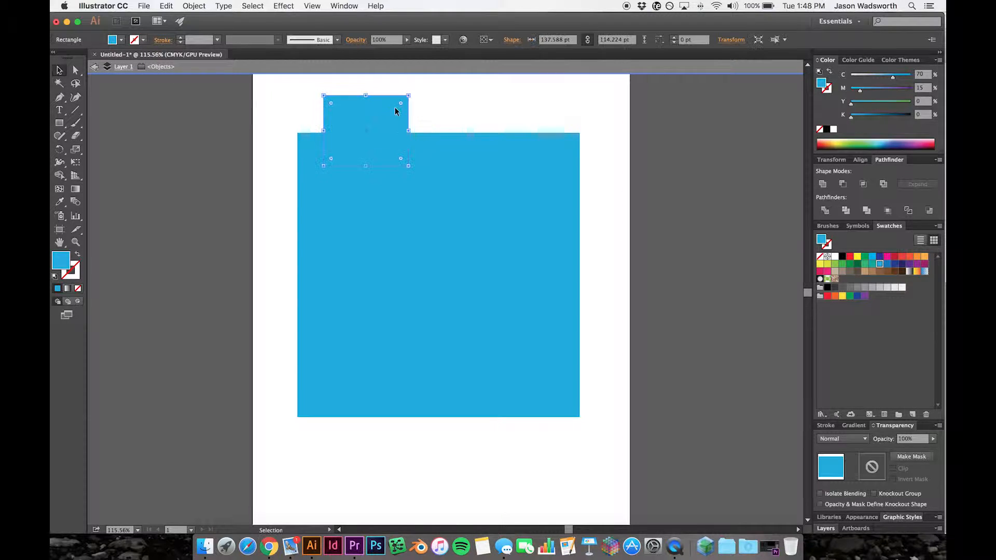
# - Fill the small rectangle with yellow and move it inside the building's upper-left corner as a window
pyautogui.click(120, 40)
pyautogui.click(95, 61)
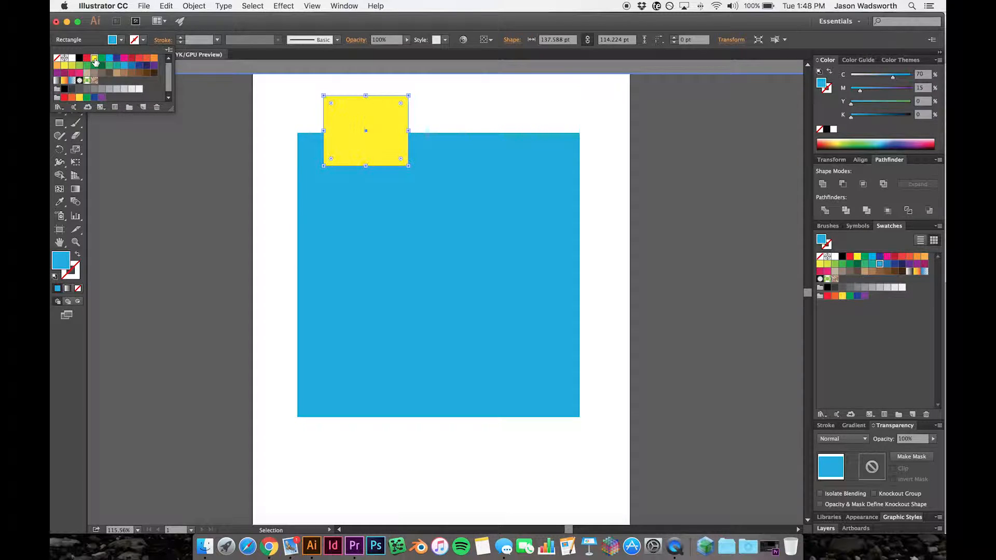
pyautogui.moveTo(381, 112); pyautogui.dragTo(381, 169)
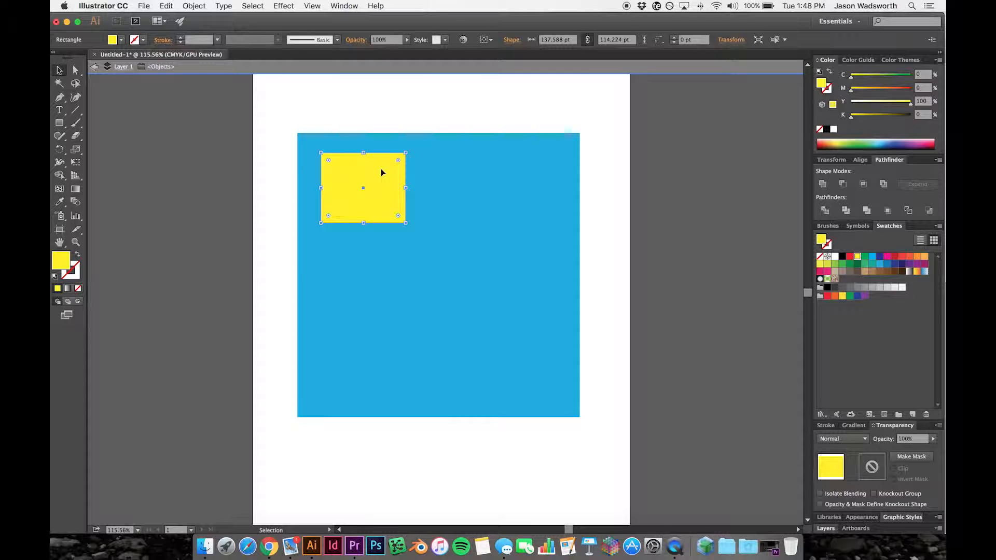
# - Duplicate the yellow window and place the copy level with it on its right
pyautogui.press('a')
pyautogui.press('super+v')
pyautogui.moveTo(431, 268); pyautogui.dragTo(448, 163)
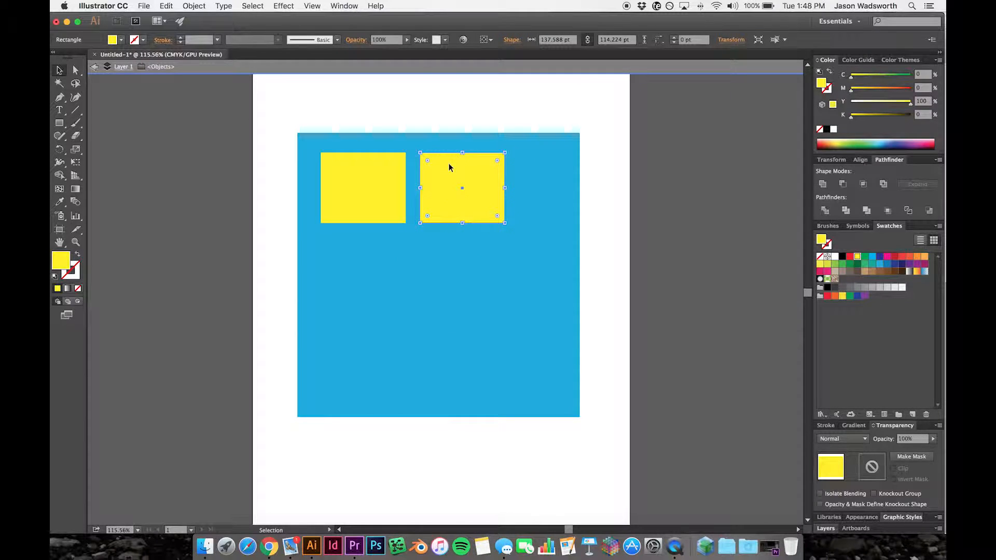
# - Shift the first yellow window slightly left, shrink it to about 118 × 98 pt, and delete the larger copy
pyautogui.click(369, 182)
pyautogui.moveTo(369, 182); pyautogui.dragTo(365, 183)
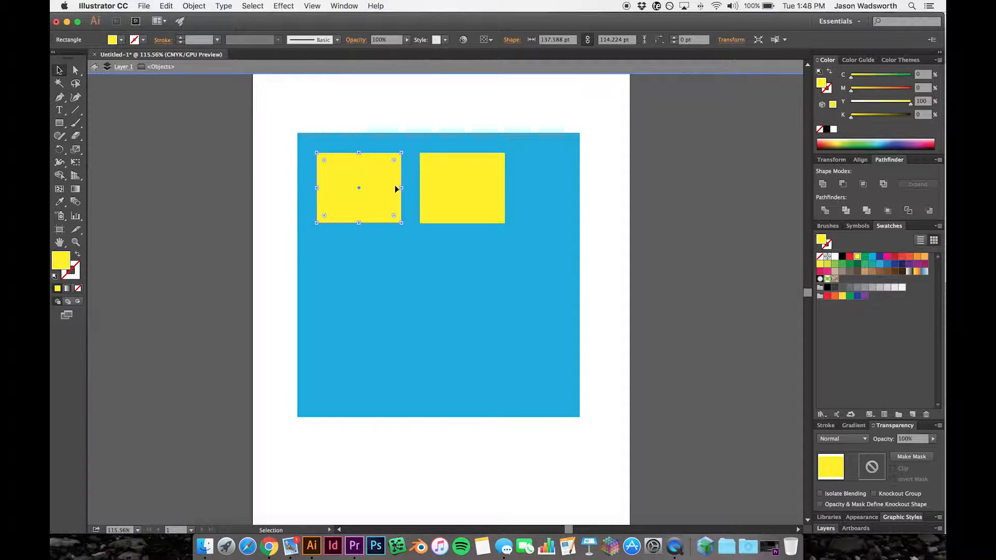
pyautogui.moveTo(402, 224); pyautogui.dragTo(390, 213)
pyautogui.click(476, 218)
pyautogui.press('Delete')
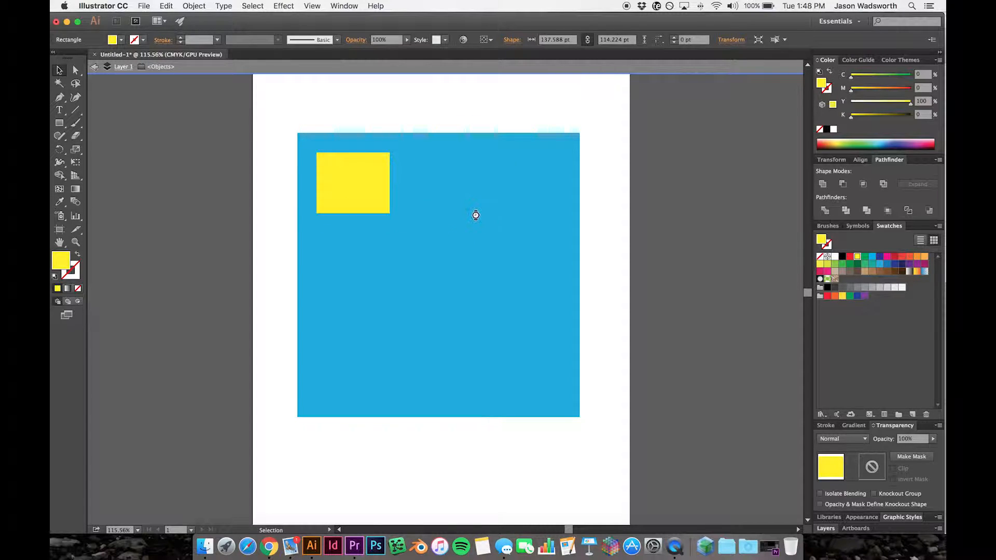
# - Duplicate the resized window and place the copy beside it in the middle of the upper row
pyautogui.click(371, 188)
pyautogui.press('a')
pyautogui.press('super+c')
pyautogui.press('super+v')
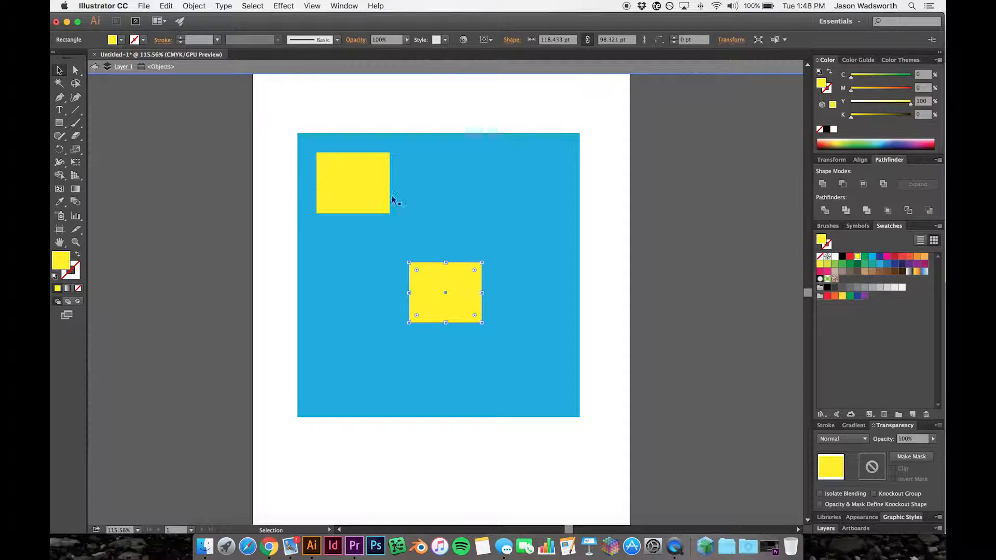
pyautogui.moveTo(436, 272); pyautogui.dragTo(434, 166)
# - Add a third window at the right end of the row and adjust all three for even spacing
pyautogui.press('super+v')
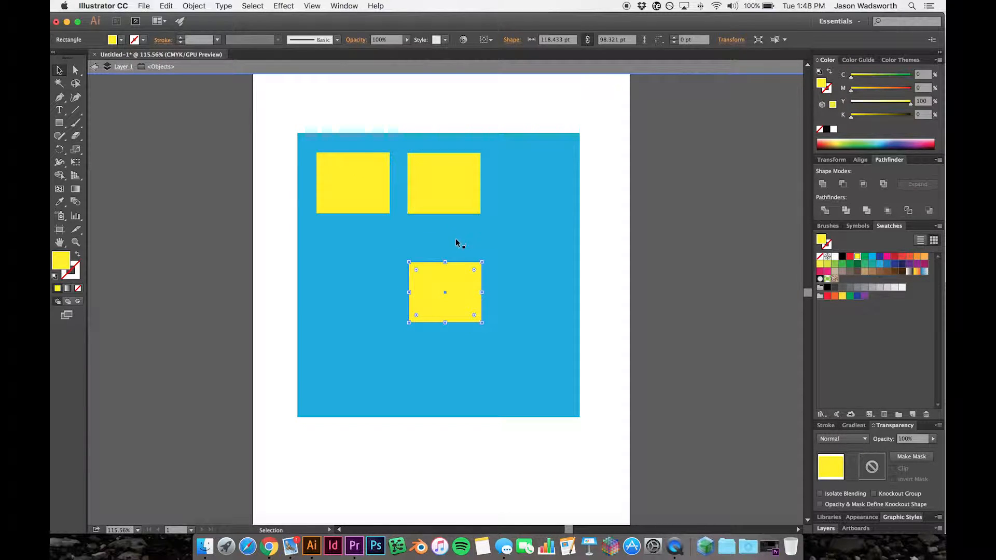
pyautogui.moveTo(450, 277); pyautogui.dragTo(535, 168)
pyautogui.moveTo(454, 183); pyautogui.dragTo(451, 185)
pyautogui.moveTo(378, 188); pyautogui.dragTo(376, 188)
pyautogui.moveTo(437, 195); pyautogui.dragTo(435, 195)
pyautogui.click(515, 220)
# - Duplicate the row of three windows and align the copies directly below as a second row
pyautogui.click(516, 202)
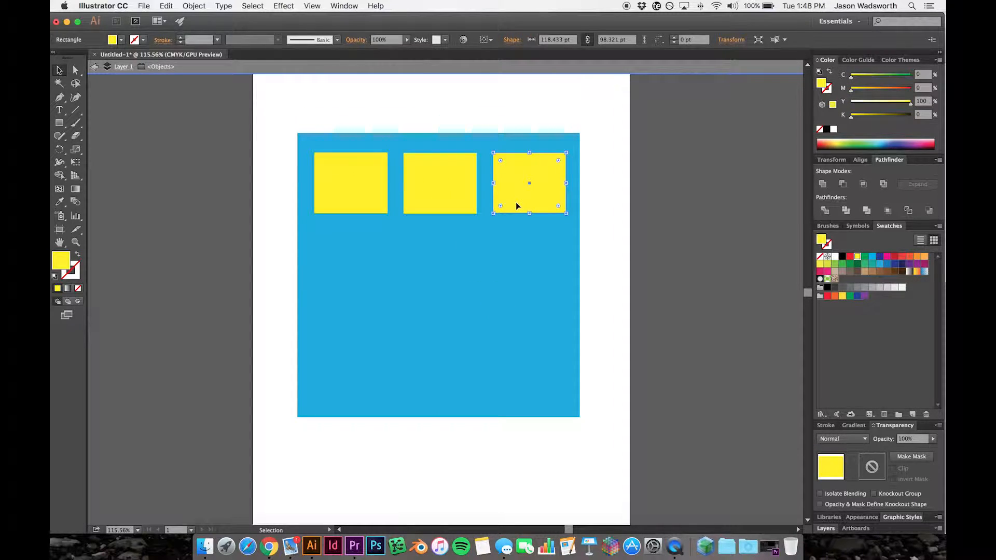
pyautogui.keyDown('shift'); pyautogui.click(447, 186); pyautogui.keyUp('shift')
pyautogui.keyDown('shift'); pyautogui.click(363, 187); pyautogui.keyUp('shift')
pyautogui.press('super+c')
pyautogui.press('super+v')
pyautogui.moveTo(371, 278); pyautogui.dragTo(367, 252)
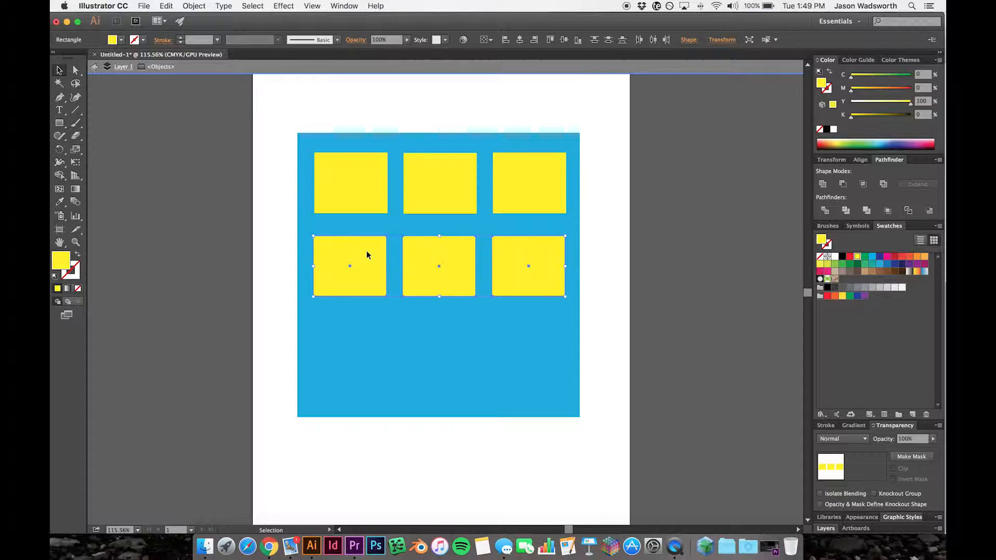
pyautogui.click(415, 329)
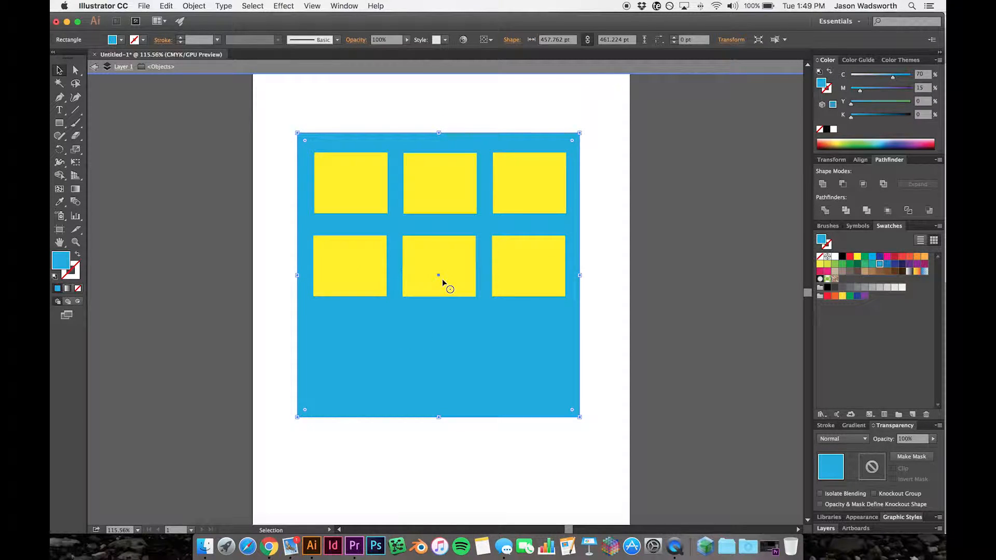
# - Duplicate a window and reshape the copy into a door about 74 × 122 pt at the building's bottom centre
pyautogui.click(368, 293)
pyautogui.press('a')
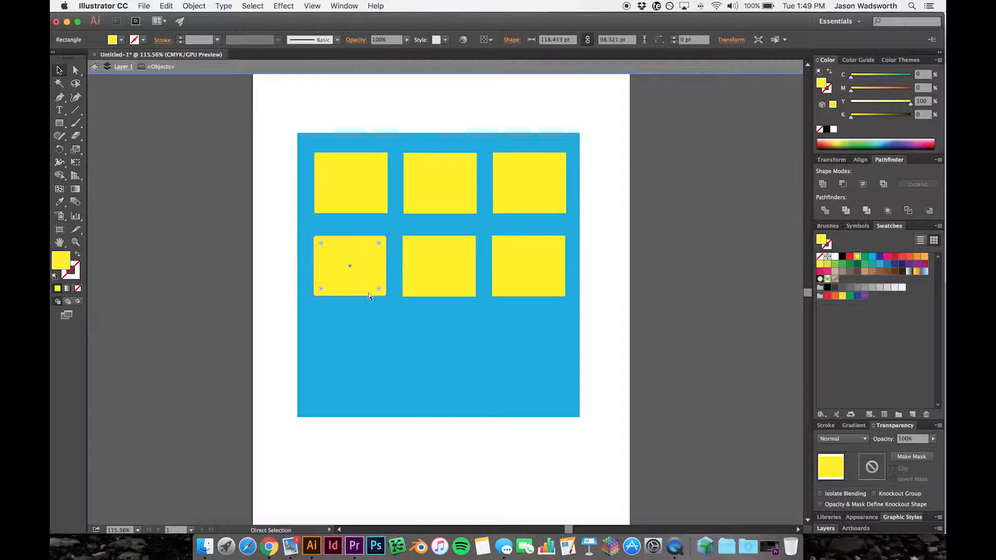
pyautogui.press('super+v')
pyautogui.moveTo(457, 311); pyautogui.dragTo(439, 344)
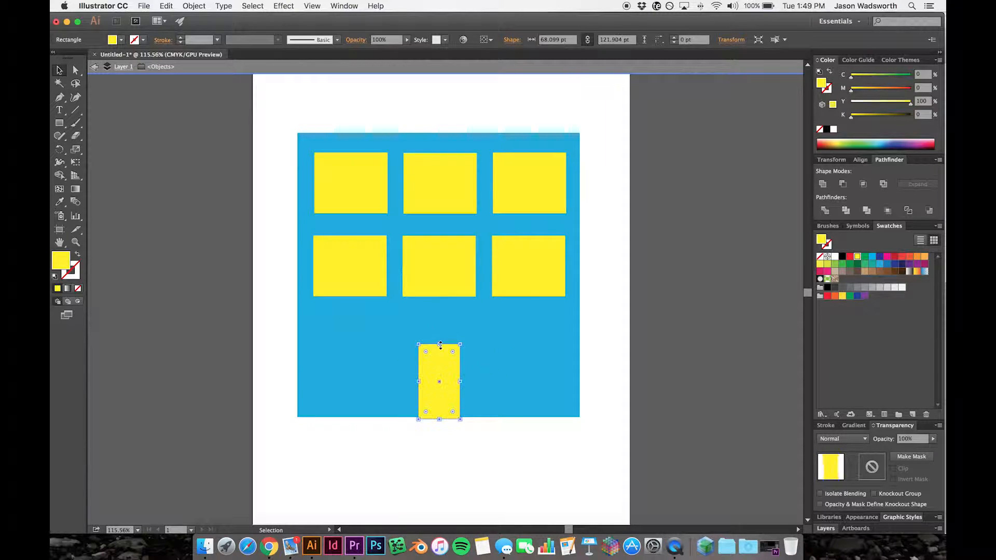
pyautogui.moveTo(459, 382); pyautogui.dragTo(463, 382)
# - Nudge the door so it sits centred under the middle windows and level with the building's bottom edge
pyautogui.click(450, 479)
pyautogui.click(445, 407)
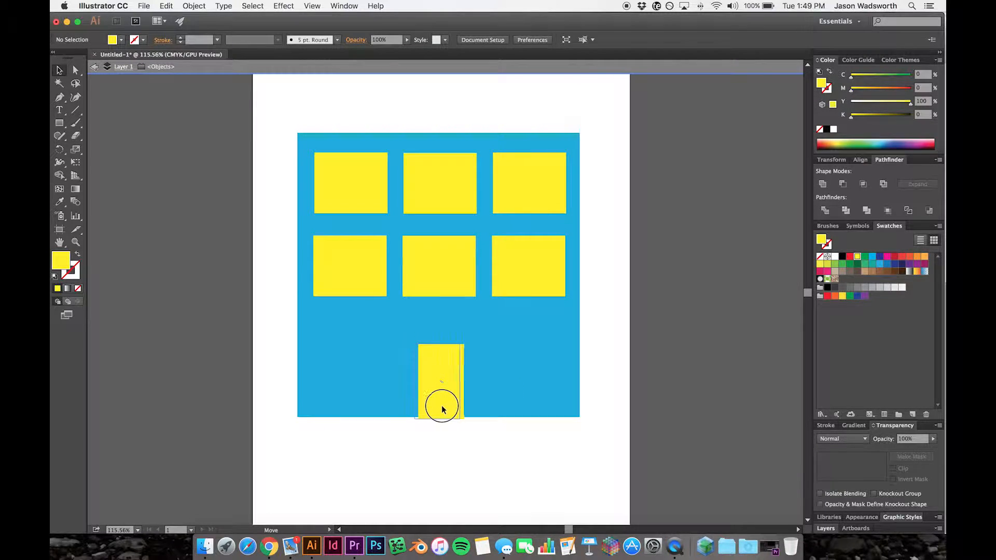
pyautogui.click(437, 451)
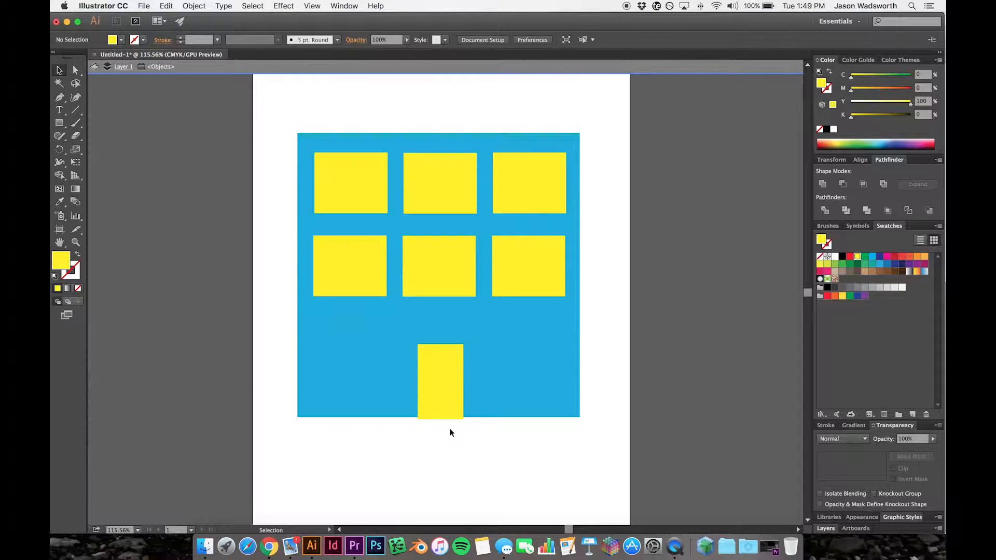
pyautogui.click(449, 399)
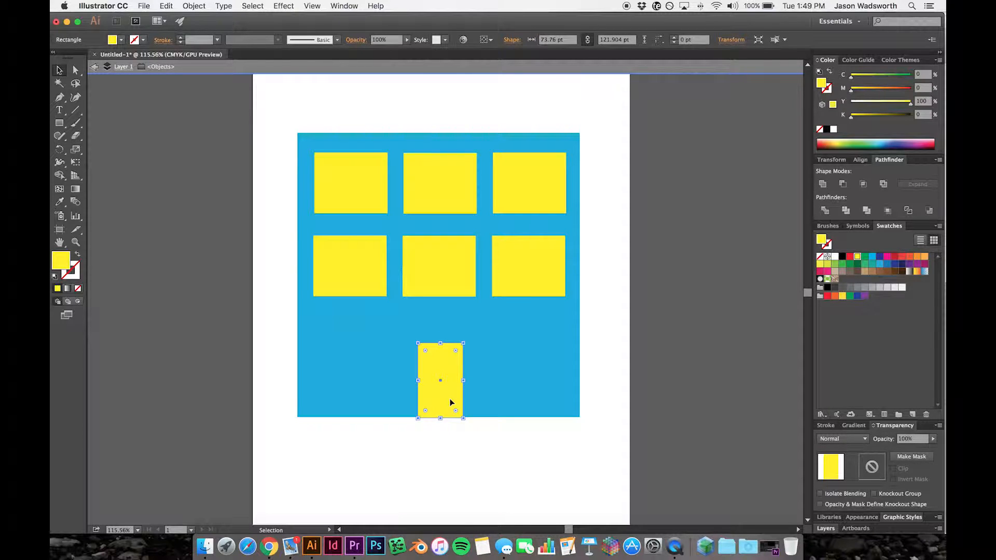
pyautogui.click(456, 481)
# - Fill the door and all six windows with white
pyautogui.click(440, 401)
pyautogui.click(407, 371)
pyautogui.click(421, 371)
pyautogui.keyDown('shift'); pyautogui.click(375, 283); pyautogui.keyUp('shift')
pyautogui.keyDown('shift'); pyautogui.click(412, 285); pyautogui.keyUp('shift')
pyautogui.keyDown('shift'); pyautogui.click(498, 285); pyautogui.keyUp('shift')
pyautogui.keyDown('shift'); pyautogui.click(510, 205); pyautogui.keyUp('shift')
pyautogui.keyDown('shift'); pyautogui.click(447, 186); pyautogui.keyUp('shift')
pyautogui.keyDown('shift'); pyautogui.click(378, 187); pyautogui.keyUp('shift')
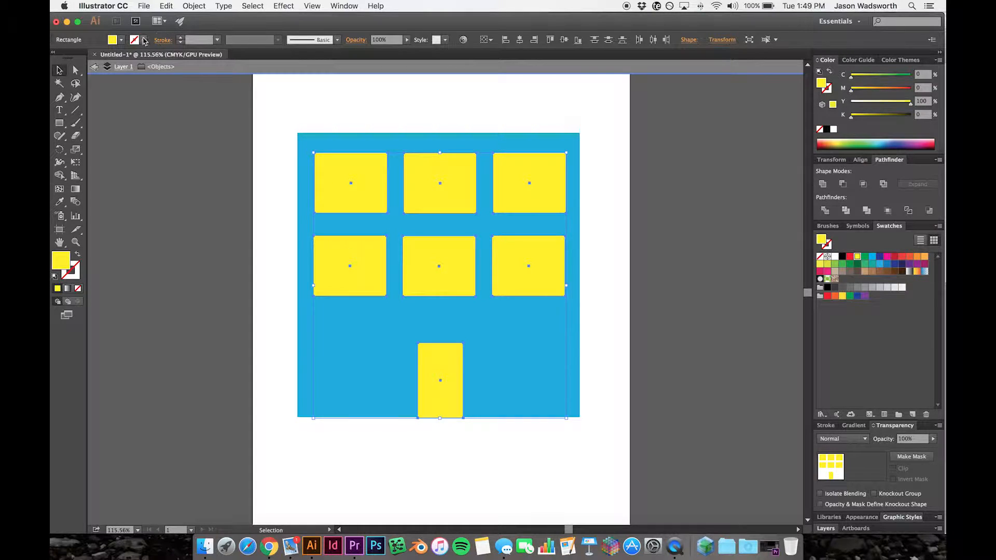
pyautogui.click(121, 40)
pyautogui.click(72, 58)
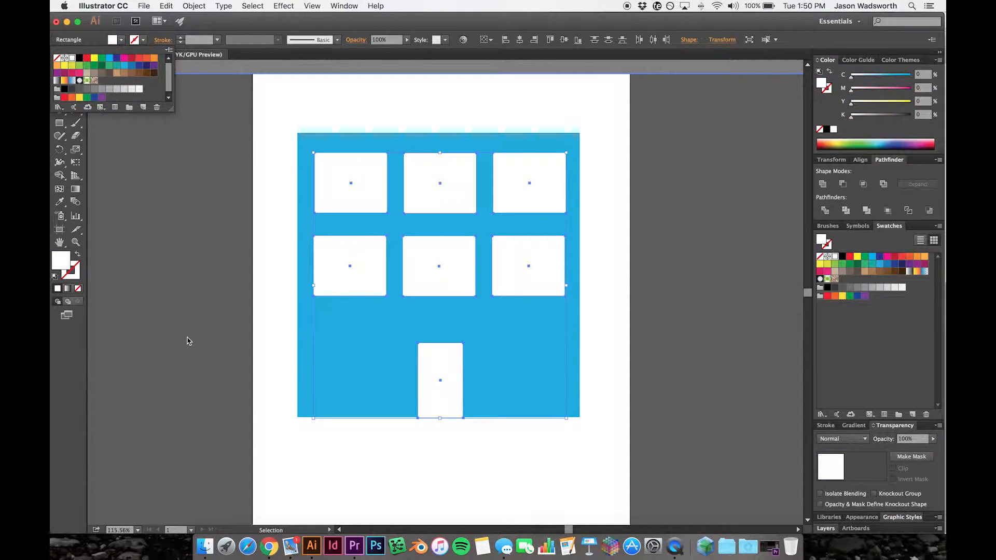
pyautogui.click(356, 453)
pyautogui.click(369, 456)
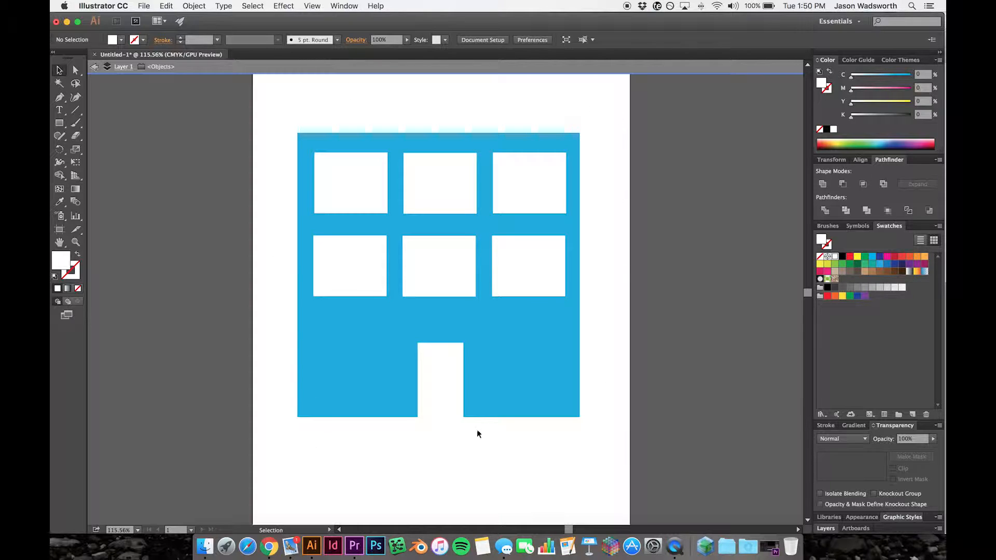
pyautogui.click(429, 371)
pyautogui.click(343, 285)
pyautogui.click(434, 276)
pyautogui.click(524, 282)
pyautogui.click(527, 202)
pyautogui.click(429, 406)
pyautogui.click(505, 463)
# - Select the door and all six windows together and fill them with yellow
pyautogui.click(451, 394)
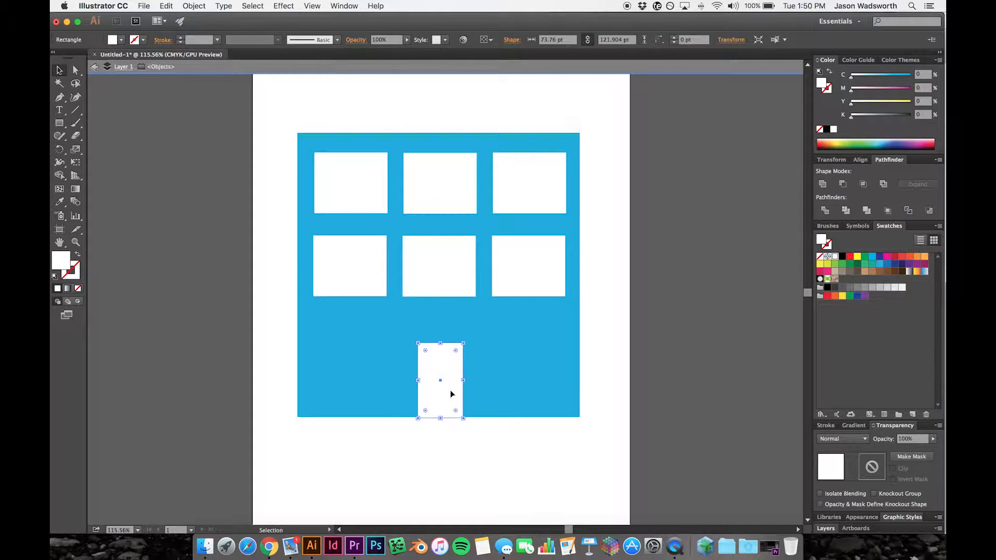
pyautogui.keyDown('shift'); pyautogui.click(512, 285); pyautogui.keyUp('shift')
pyautogui.keyDown('shift'); pyautogui.click(458, 280); pyautogui.keyUp('shift')
pyautogui.keyDown('shift'); pyautogui.click(367, 272); pyautogui.keyUp('shift')
pyautogui.keyDown('shift'); pyautogui.click(349, 188); pyautogui.keyUp('shift')
pyautogui.keyDown('shift'); pyautogui.click(418, 186); pyautogui.keyUp('shift')
pyautogui.keyDown('shift'); pyautogui.click(516, 196); pyautogui.keyUp('shift')
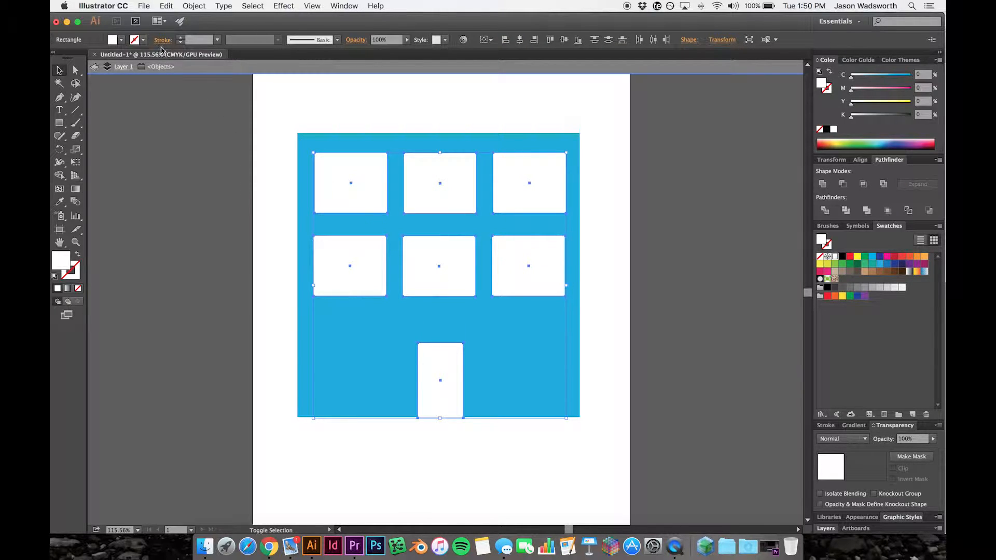
pyautogui.click(121, 40)
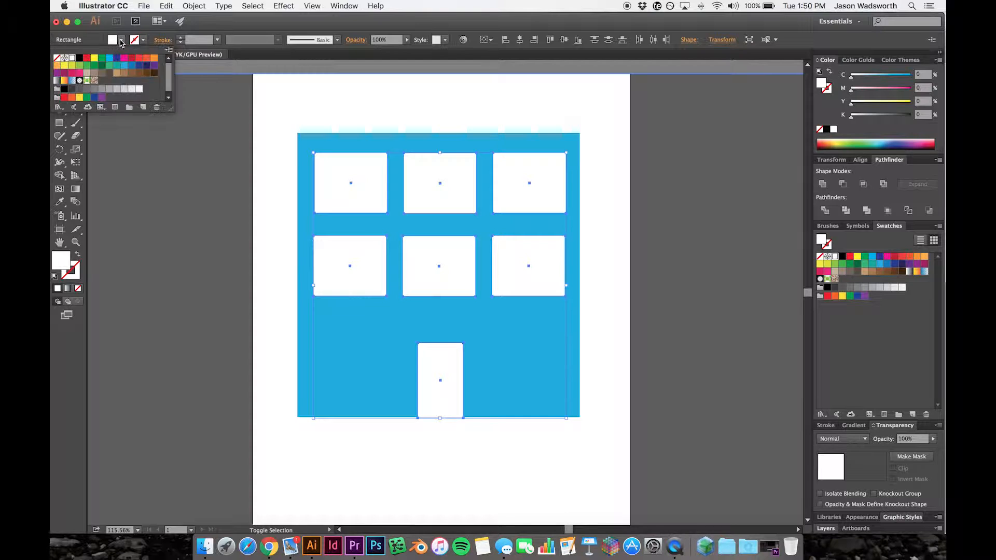
pyautogui.click(95, 58)
pyautogui.click(367, 461)
pyautogui.click(428, 475)
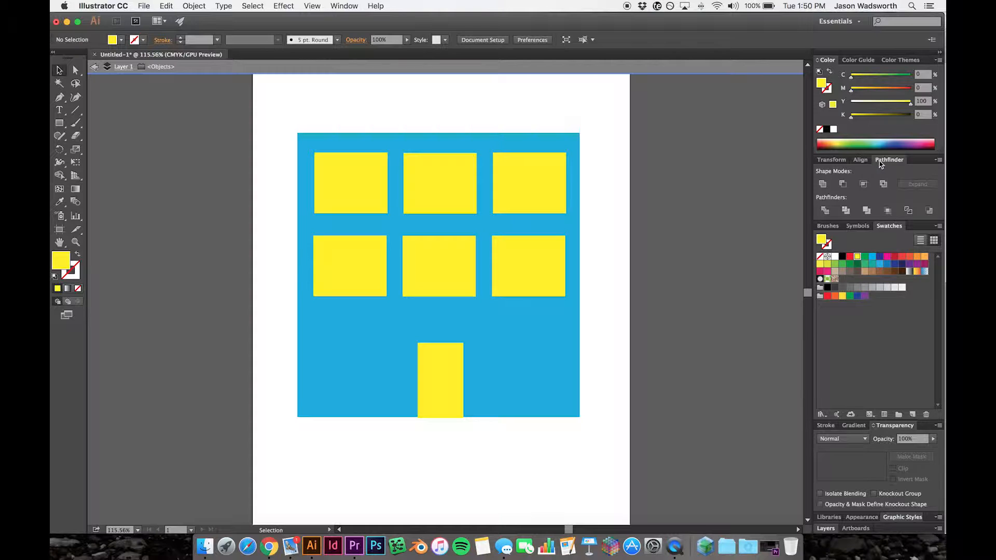
pyautogui.click(825, 160)
pyautogui.click(859, 160)
pyautogui.click(888, 161)
pyautogui.click(343, 7)
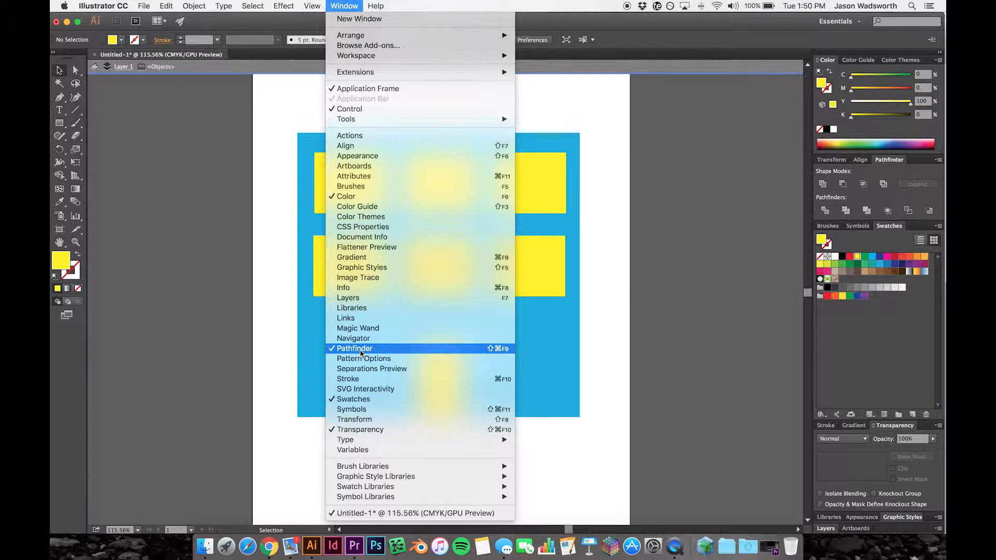
pyautogui.click(620, 213)
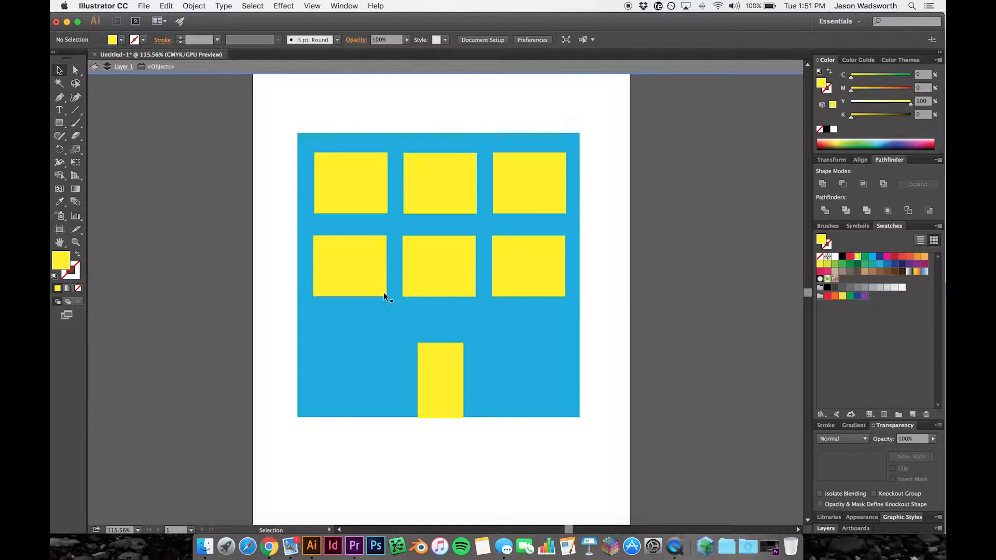
pyautogui.click(449, 360)
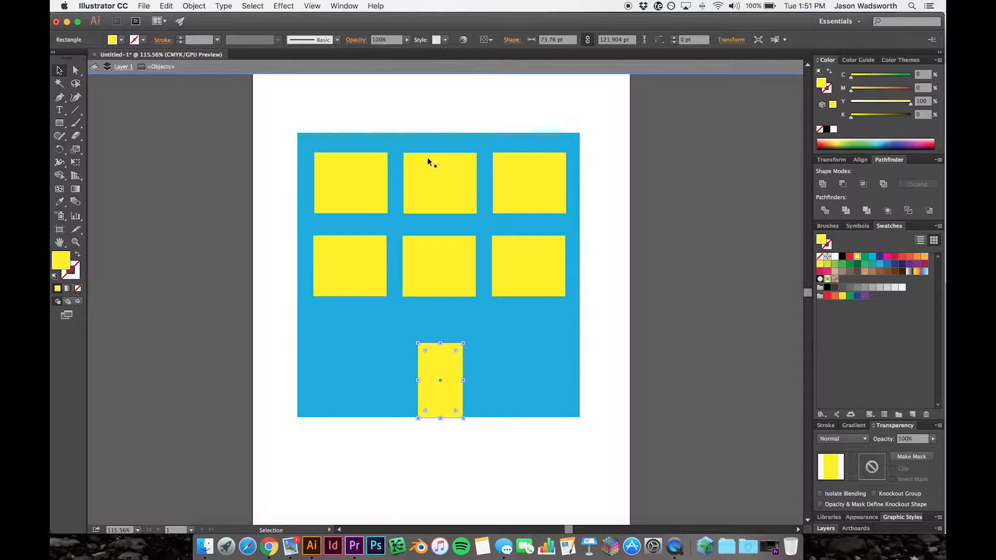
pyautogui.click(553, 481)
pyautogui.moveTo(602, 463); pyautogui.dragTo(283, 134)
pyautogui.click(446, 440)
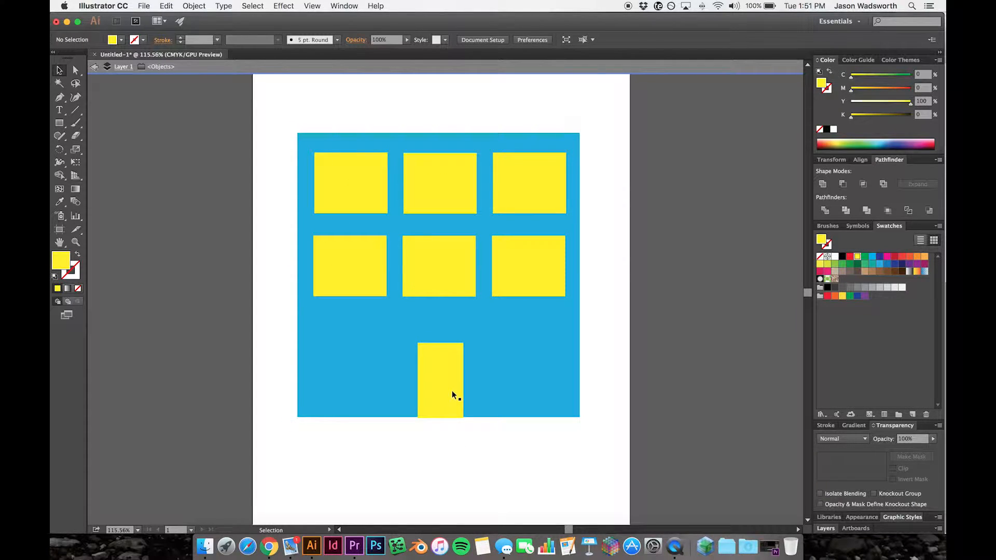
# - Cut the door and all six windows out of the blue building with the Pathfinder's Minus Front operation
pyautogui.click(452, 391)
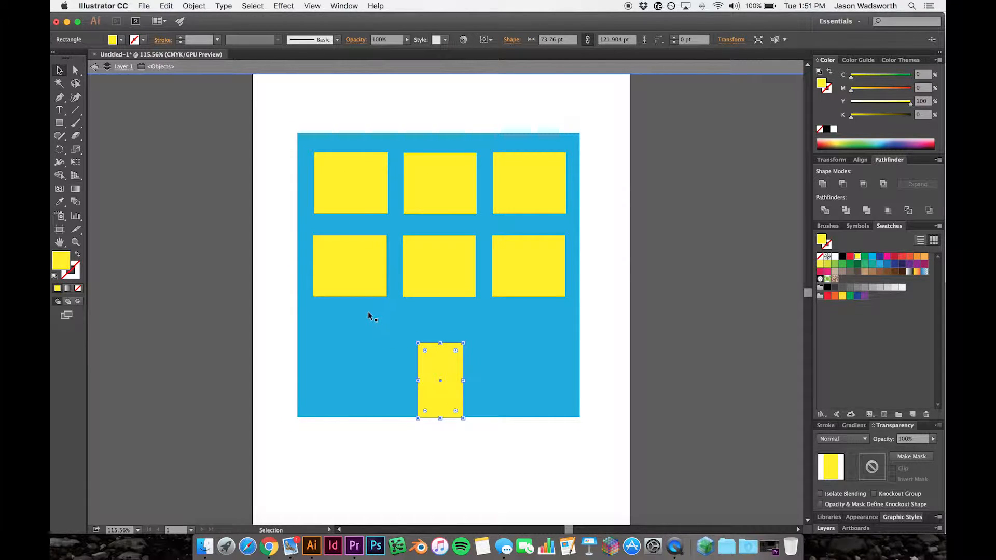
pyautogui.keyDown('shift'); pyautogui.click(351, 275); pyautogui.keyUp('shift')
pyautogui.keyDown('shift'); pyautogui.click(453, 270); pyautogui.keyUp('shift')
pyautogui.keyDown('shift'); pyautogui.click(535, 269); pyautogui.keyUp('shift')
pyautogui.keyDown('shift'); pyautogui.click(512, 184); pyautogui.keyUp('shift')
pyautogui.keyDown('shift'); pyautogui.click(440, 187); pyautogui.keyUp('shift')
pyautogui.keyDown('shift'); pyautogui.click(371, 189); pyautogui.keyUp('shift')
pyautogui.keyDown('shift'); pyautogui.click(571, 345); pyautogui.keyUp('shift')
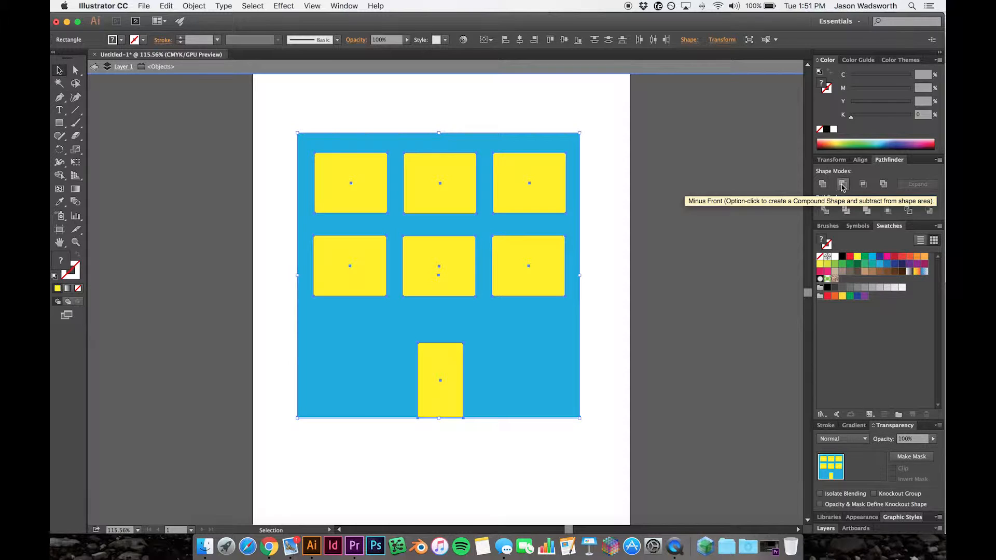
pyautogui.click(841, 185)
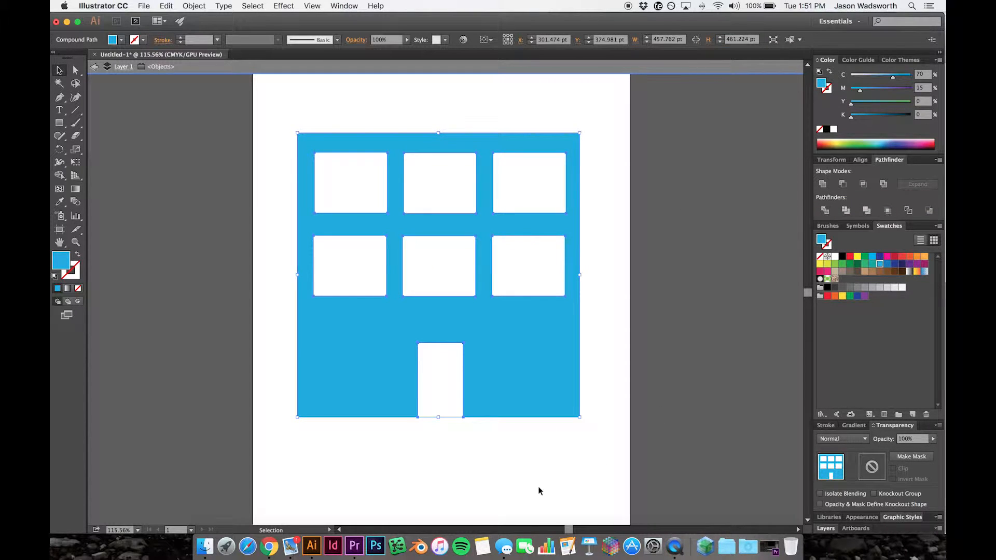
# - Exit isolation mode on the building and move it lower on the artboard to leave room above it
pyautogui.click(514, 478)
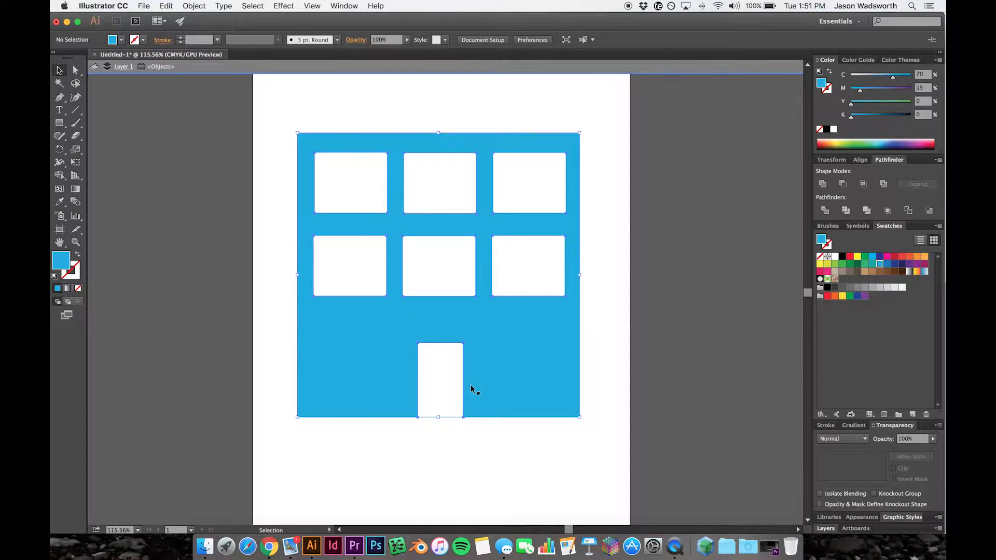
pyautogui.doubleClick(358, 451)
pyautogui.moveTo(390, 414); pyautogui.dragTo(390, 379)
pyautogui.click(411, 445)
pyautogui.click(387, 439)
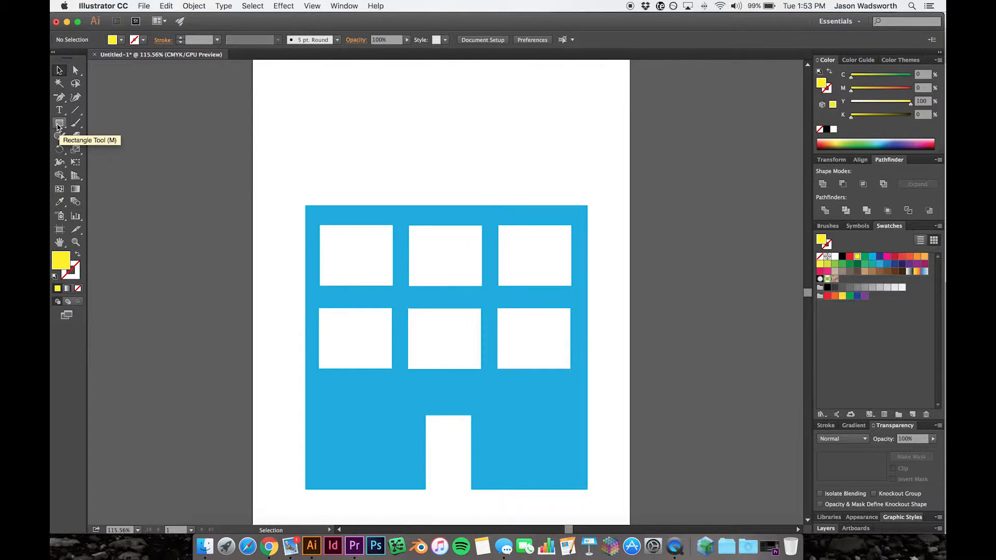
# - Draw a yellow square about 307 pt wide near the top of the artboard, overlapping the building's upper windows
pyautogui.click(58, 124)
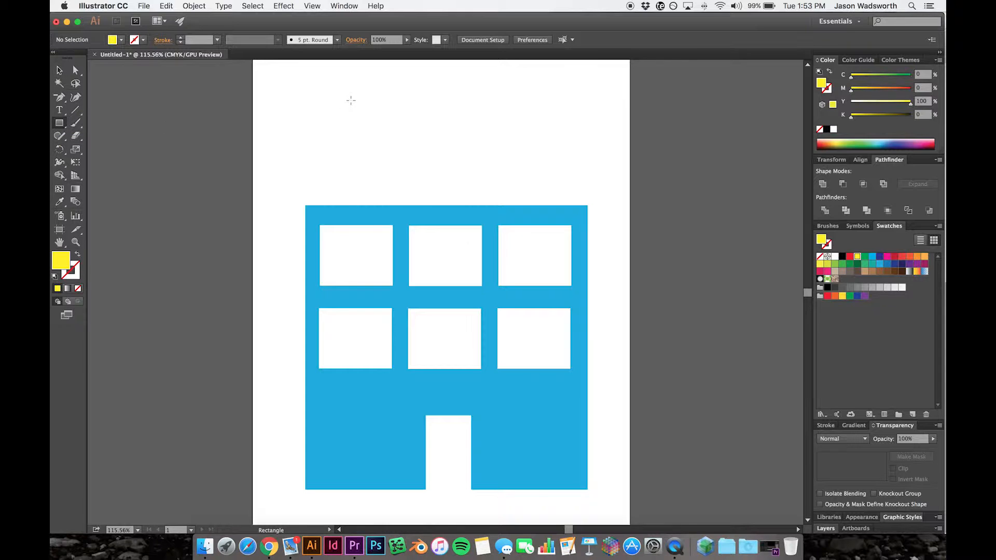
pyautogui.moveTo(334, 83); pyautogui.dragTo(501, 132)
pyautogui.press('v')
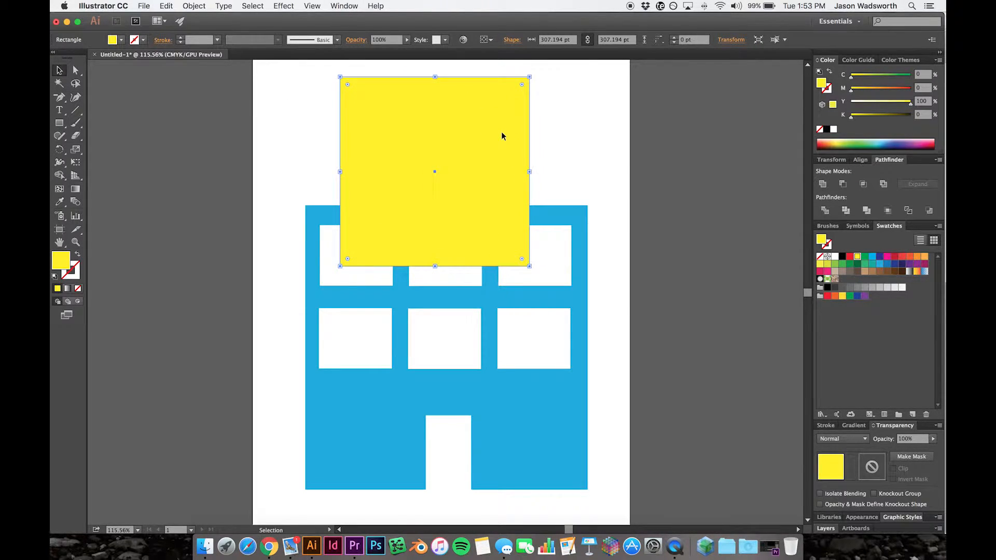
# - Delete the yellow square's bottom-right anchor point to turn it into a right triangle
pyautogui.click(60, 98)
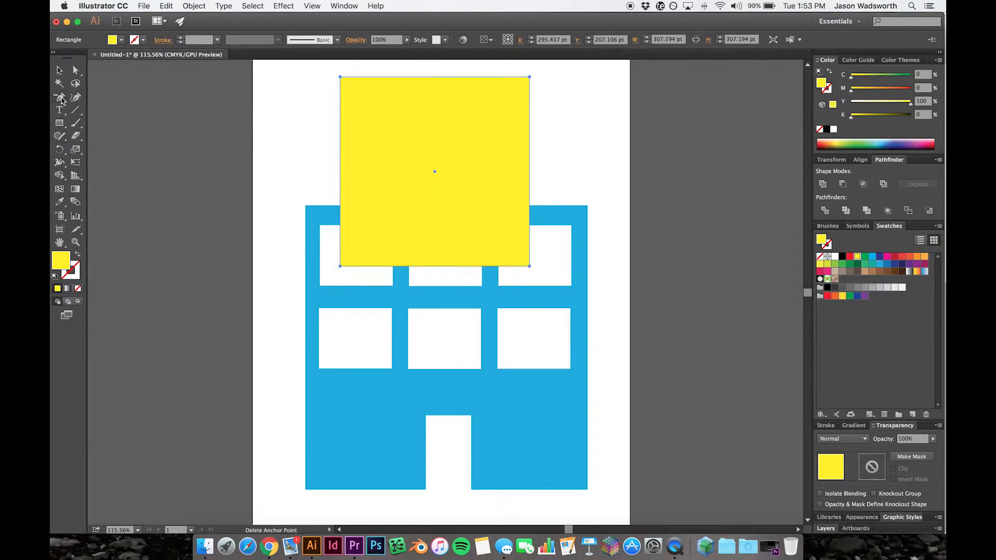
pyautogui.moveTo(60, 98); pyautogui.dragTo(123, 129)
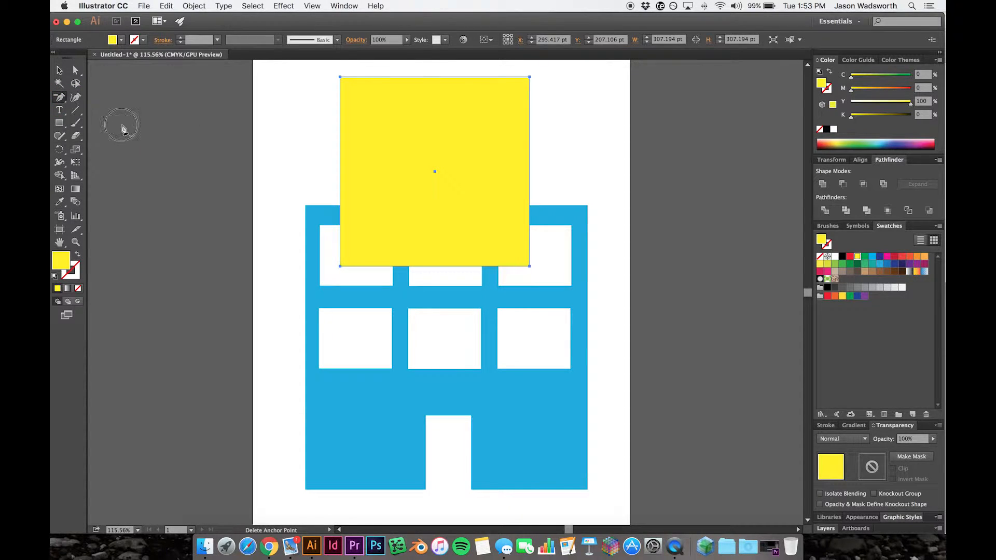
pyautogui.click(530, 267)
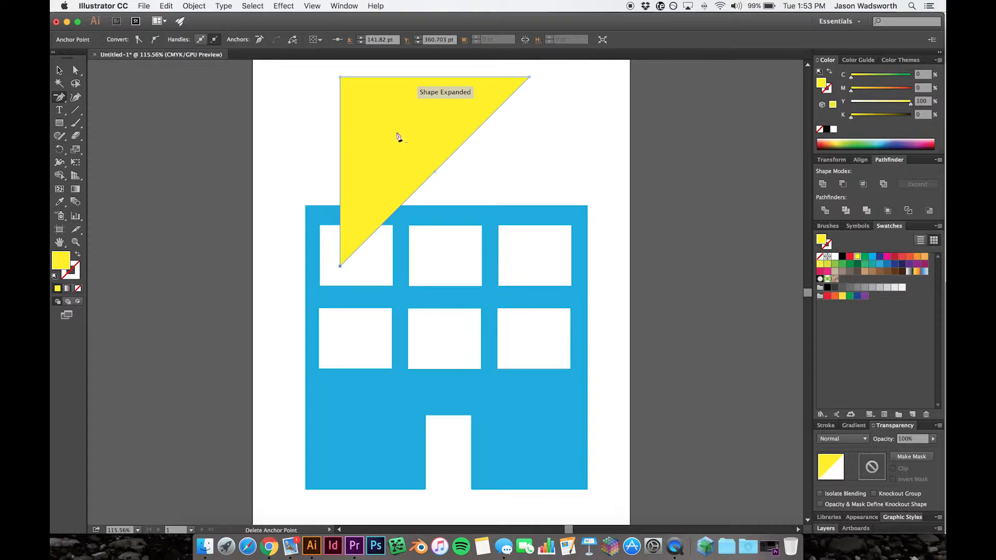
# - Rotate the yellow triangle so its right-angled corner points straight up, and move it onto the top of the building
pyautogui.click(59, 70)
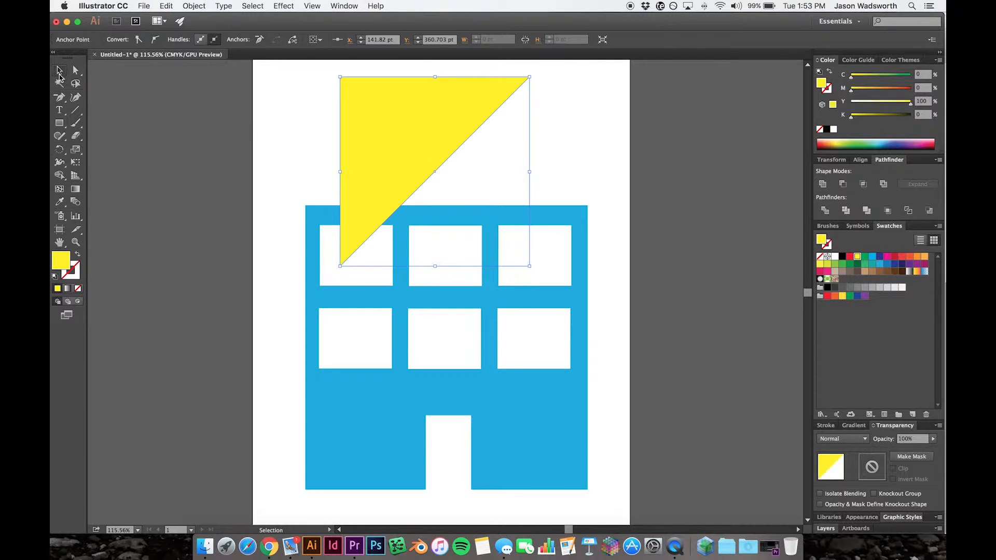
pyautogui.moveTo(536, 268); pyautogui.dragTo(460, 283)
pyautogui.moveTo(452, 148); pyautogui.dragTo(456, 180)
# - Fit the triangle to the building's full width as a roof, with its base on the building's top edge
pyautogui.moveTo(572, 205); pyautogui.dragTo(588, 206)
pyautogui.moveTo(447, 68); pyautogui.dragTo(458, 120)
pyautogui.press('super+z')
pyautogui.click(599, 224)
pyautogui.click(442, 225)
pyautogui.click(312, 207)
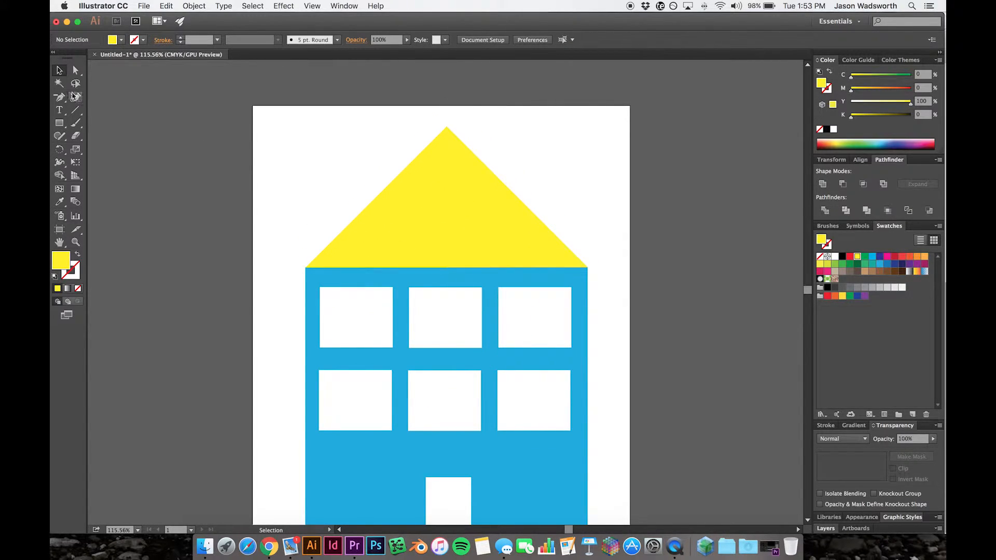
# - Lower the roof's peak anchor point straight down to flatten the roof to about 84 pt high, and deselect it
pyautogui.click(75, 70)
pyautogui.click(447, 131)
pyautogui.click(447, 132)
pyautogui.moveTo(447, 134); pyautogui.dragTo(447, 217)
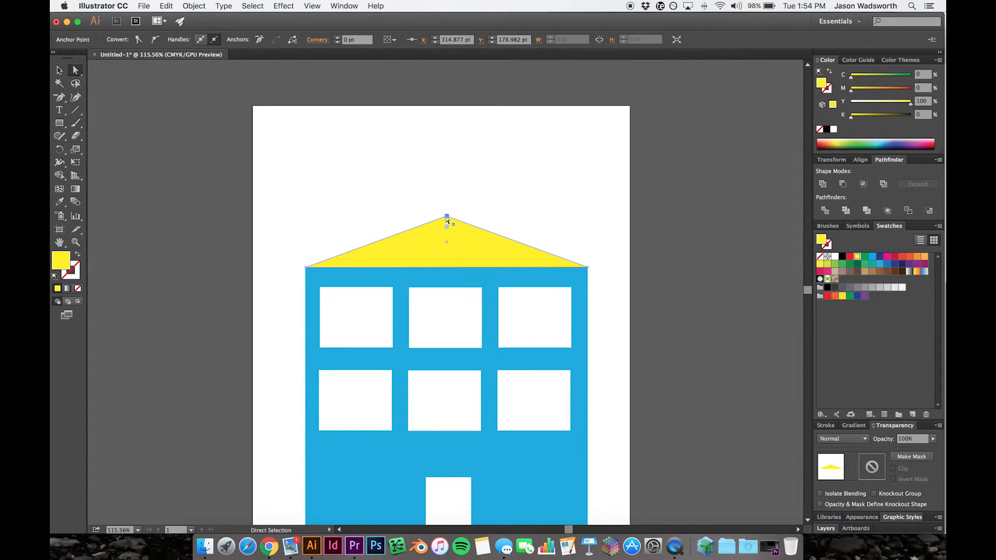
pyautogui.click(57, 71)
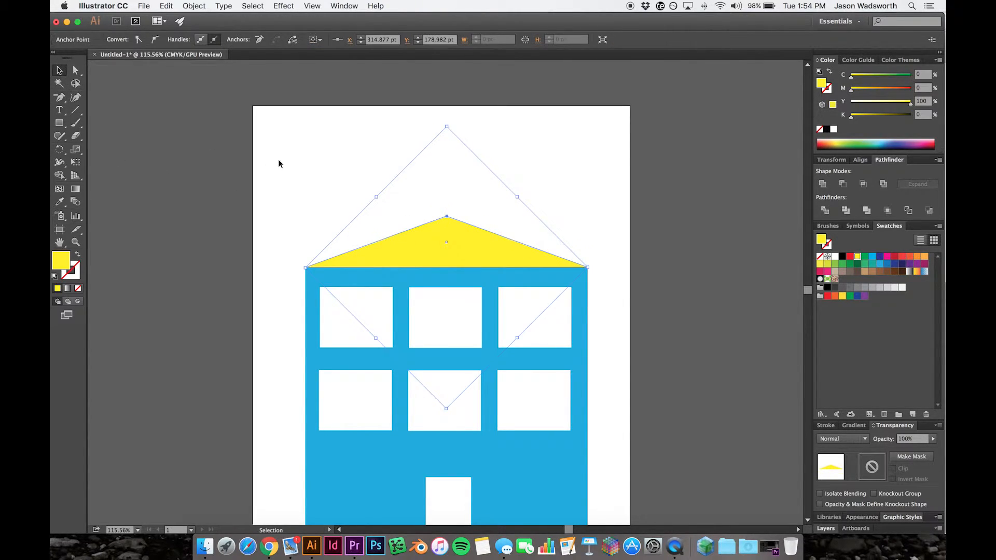
pyautogui.click(275, 177)
# - Fill the roof with the building's blue (C 70, M 15, Y 0, K 0) and deselect it
pyautogui.scroll(-3, 673, 263)
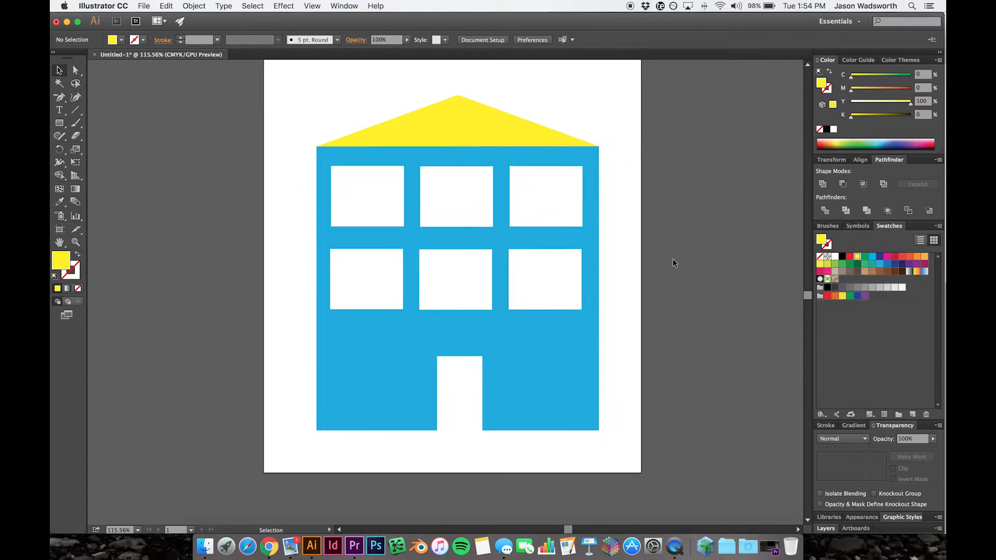
pyautogui.click(462, 136)
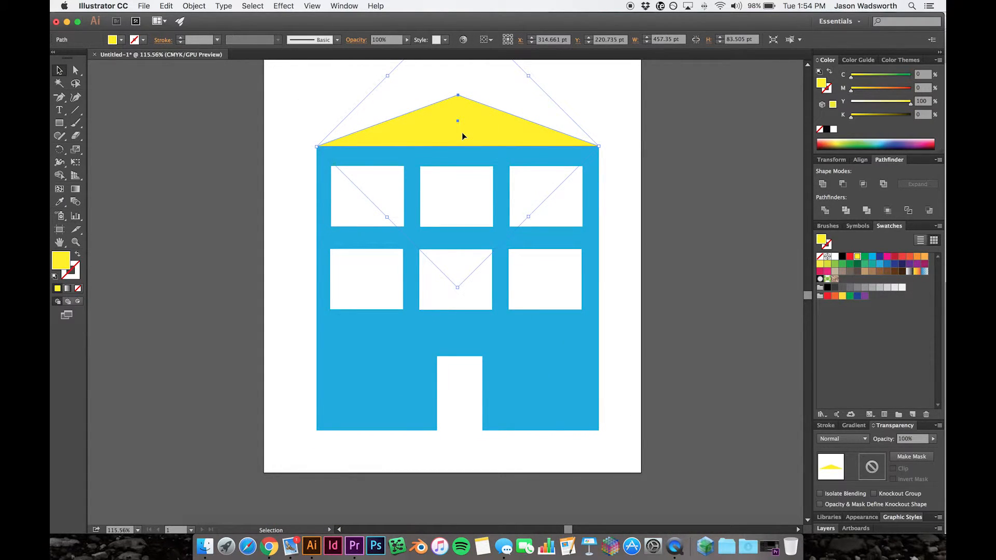
pyautogui.click(872, 258)
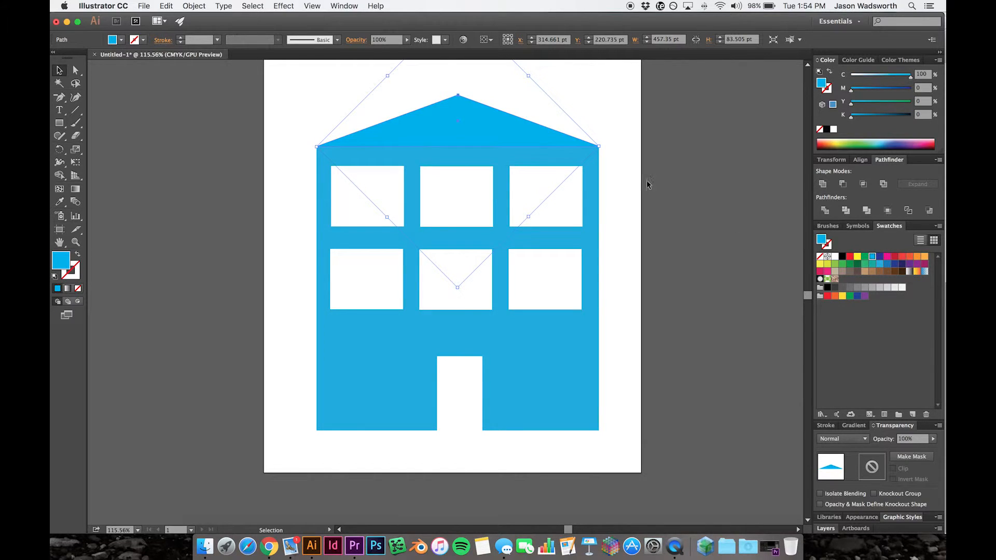
pyautogui.click(879, 264)
pyautogui.click(610, 179)
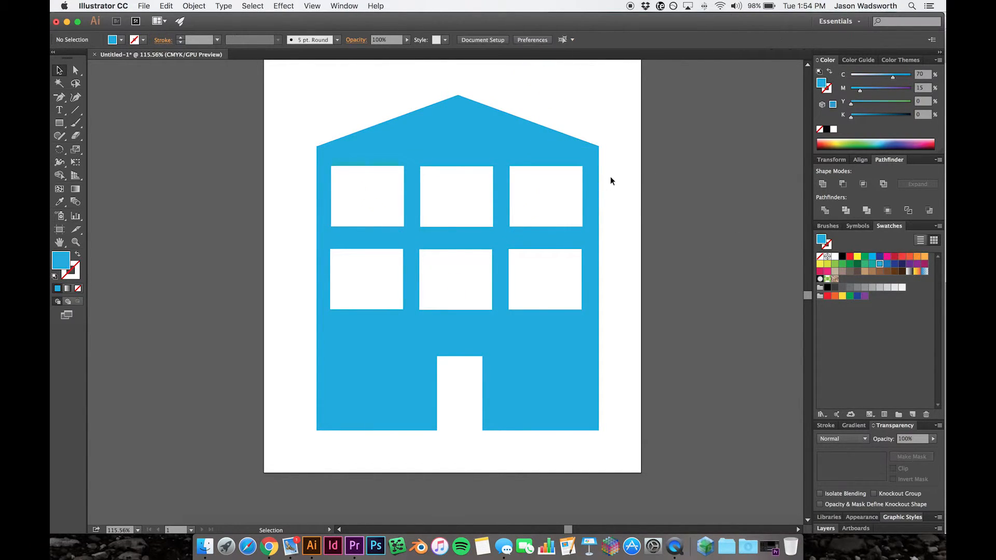
pyautogui.scroll(5, 294, 252)
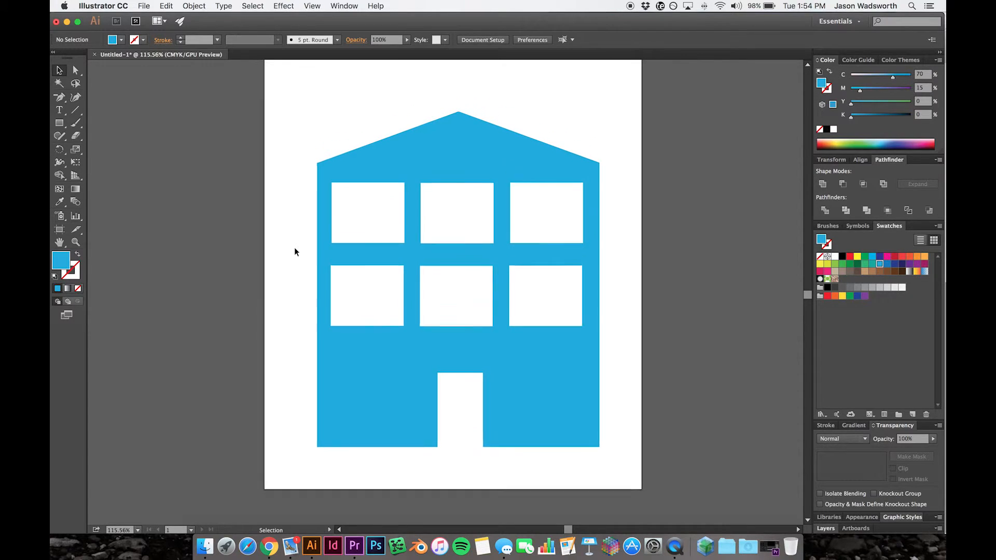